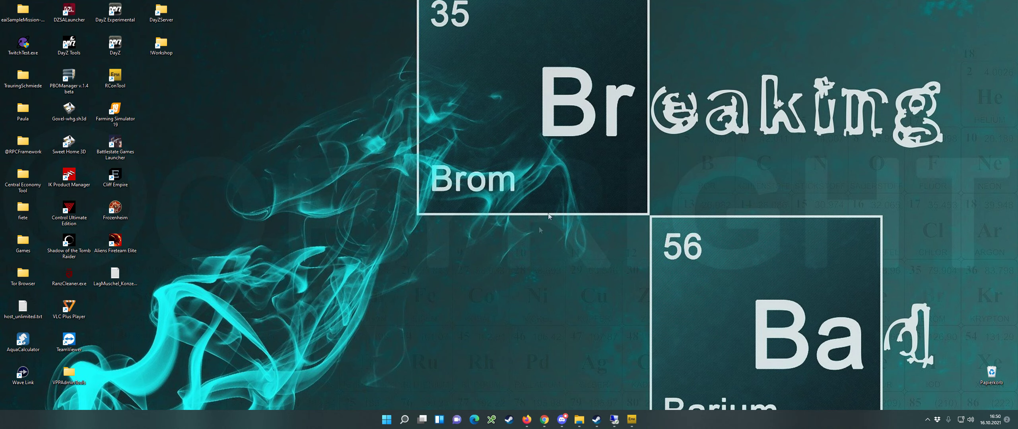
- Start the DayZ launcher and expand the details of the DayZ-Expansion-Bundle mod
double_click(117, 45)
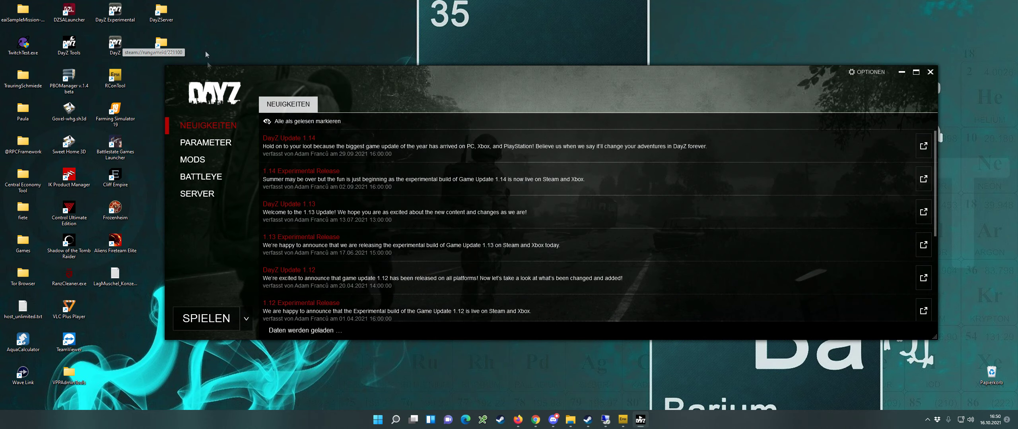
click(200, 160)
scroll(405, 210, down, 15)
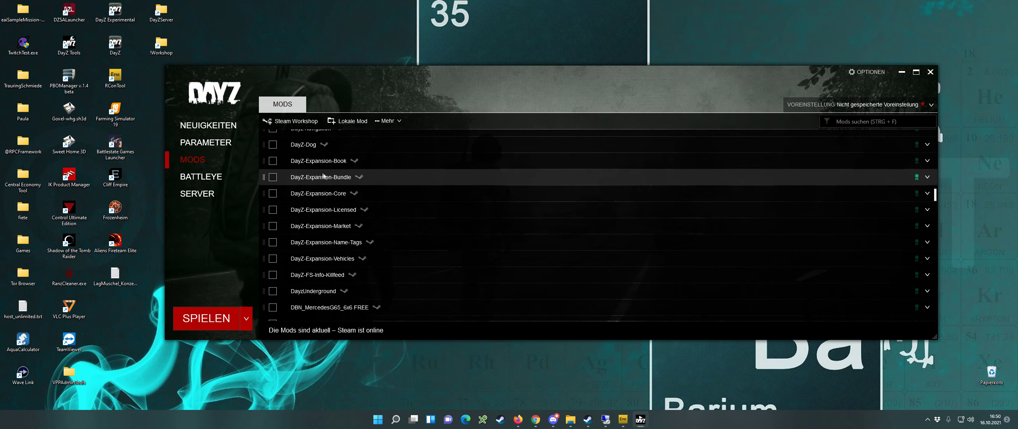
click(339, 178)
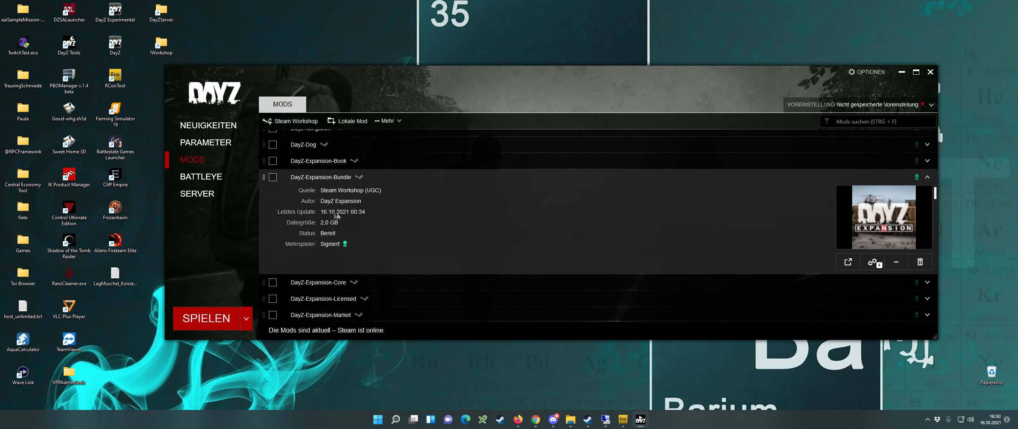
- Run the repair on the DayZ-Expansion-Bundle mod
click(901, 262)
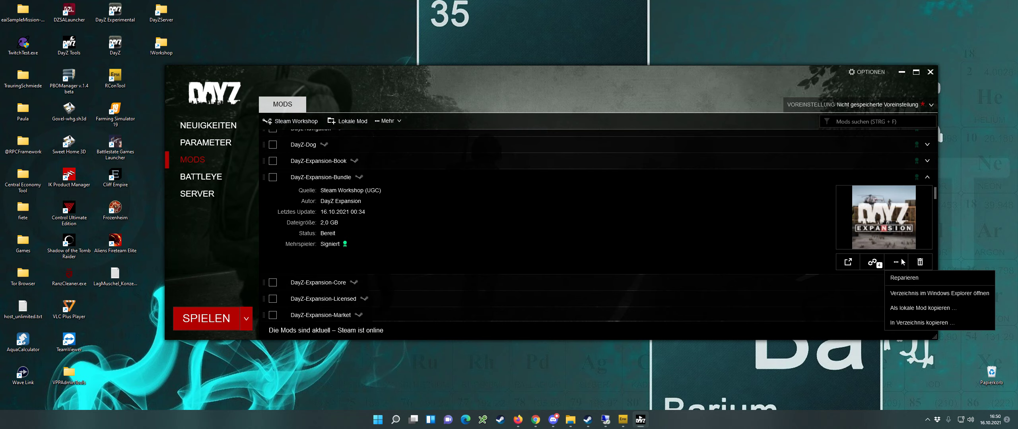
click(901, 278)
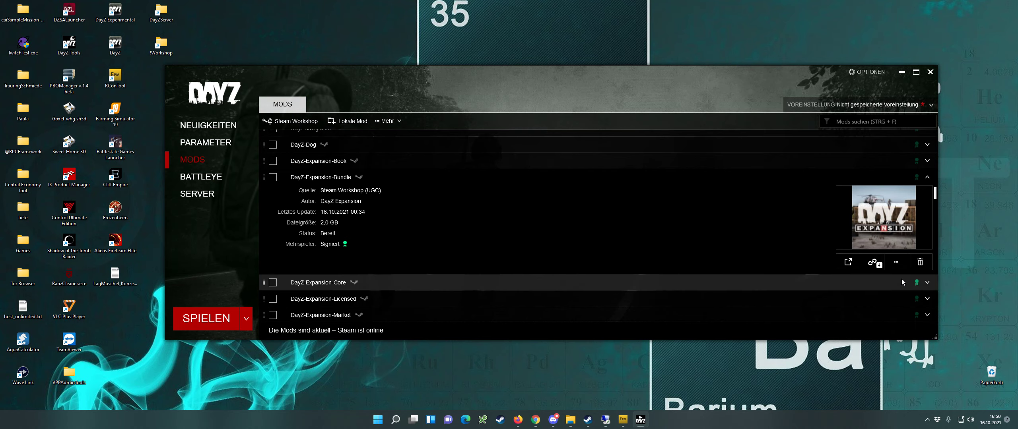
click(896, 264)
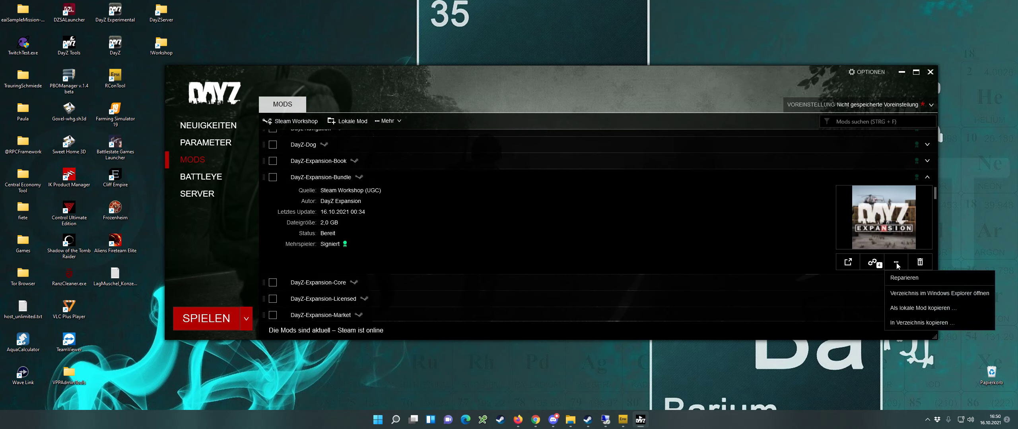
click(899, 277)
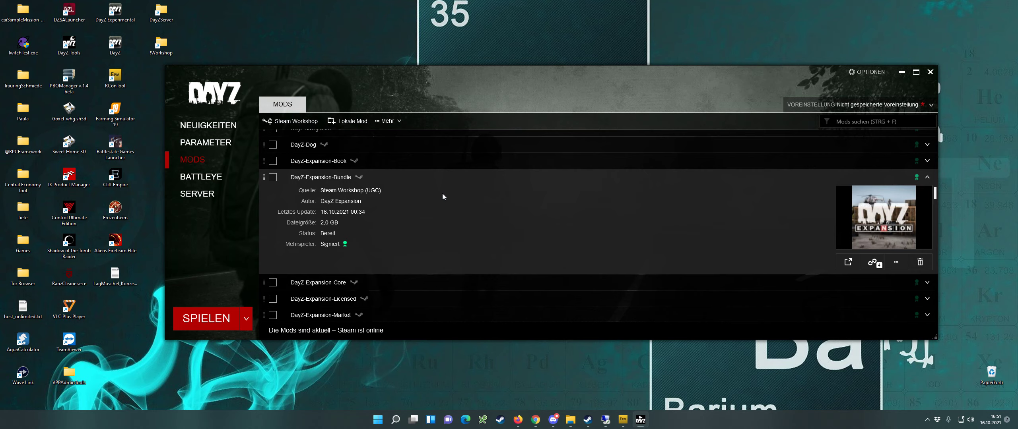
click(894, 263)
- Open the !Workshop folder and arrange it side by side with the DayZServer folder window
double_click(162, 46)
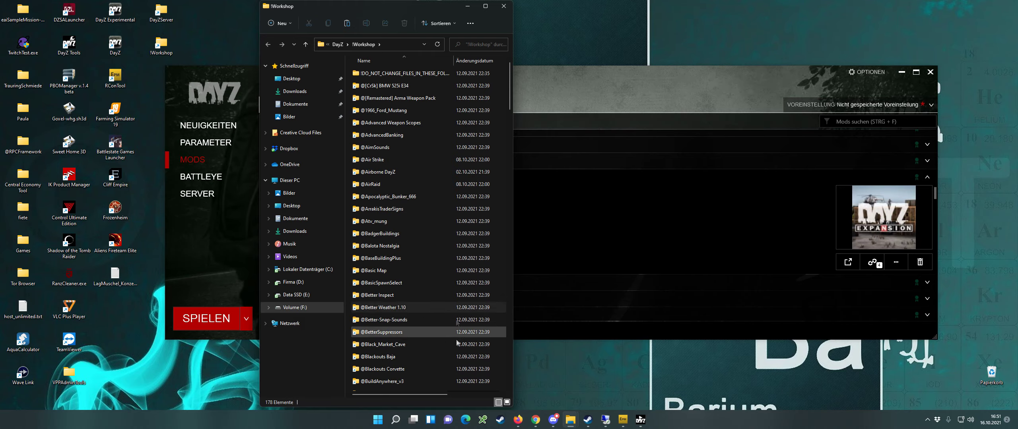
mouse_move(570, 421)
click(593, 379)
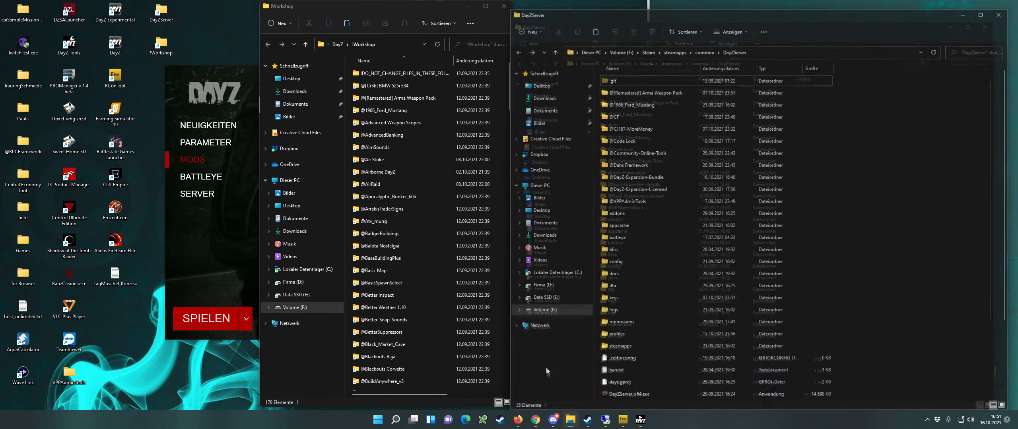
drag(686, 8, 1017, 8)
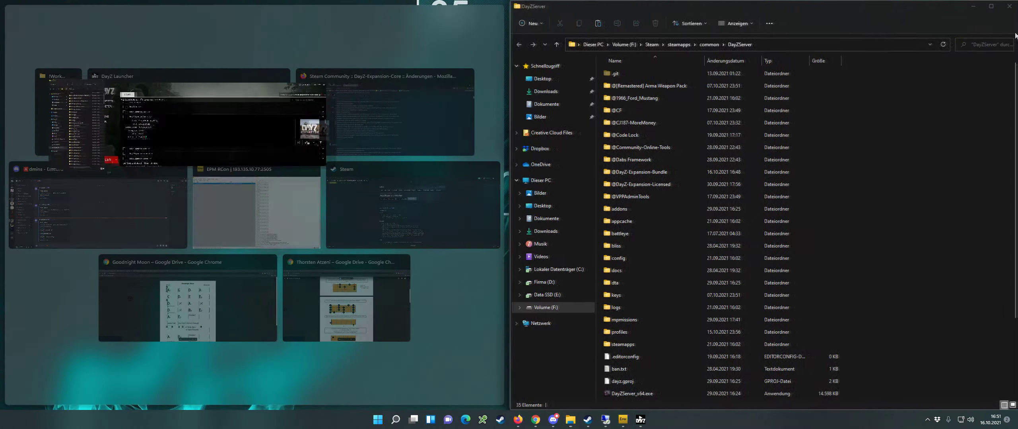
click(51, 70)
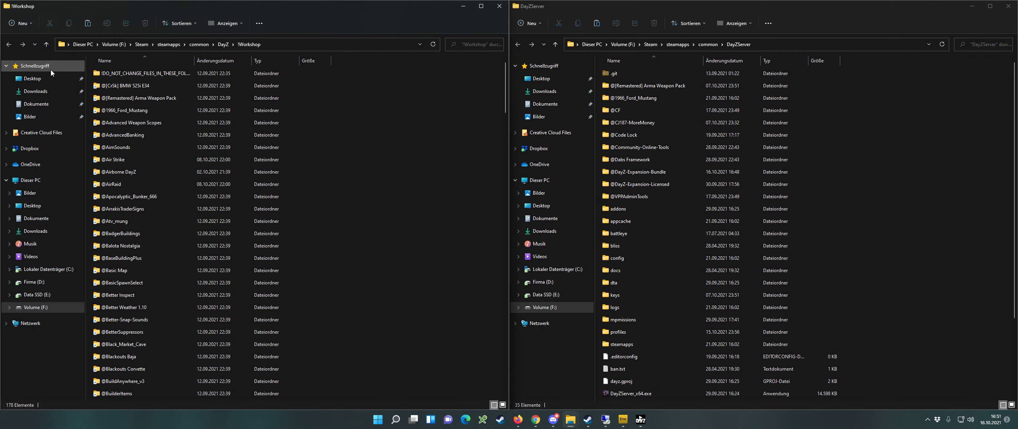
double_click(643, 171)
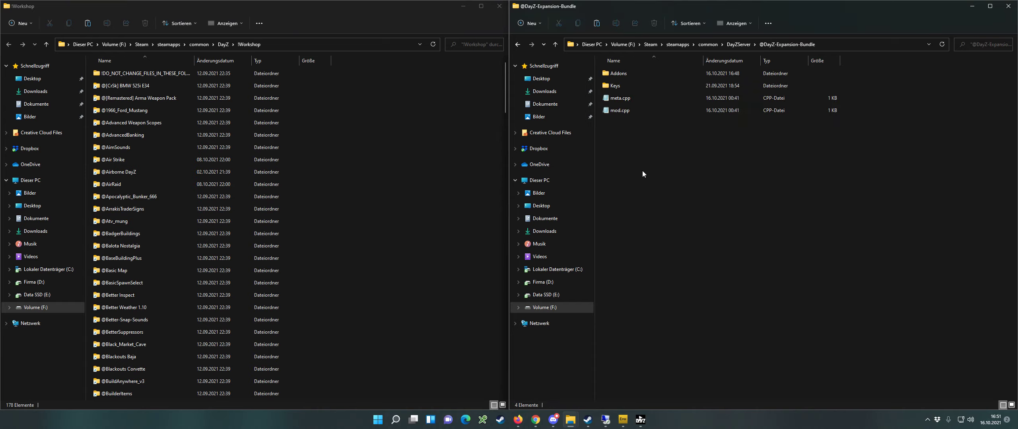
key(ctrl+a)
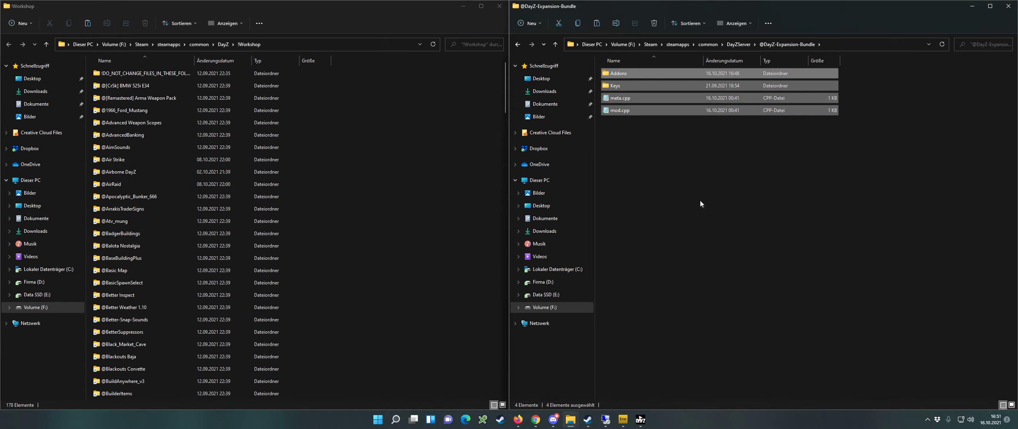
key(alt+Up)
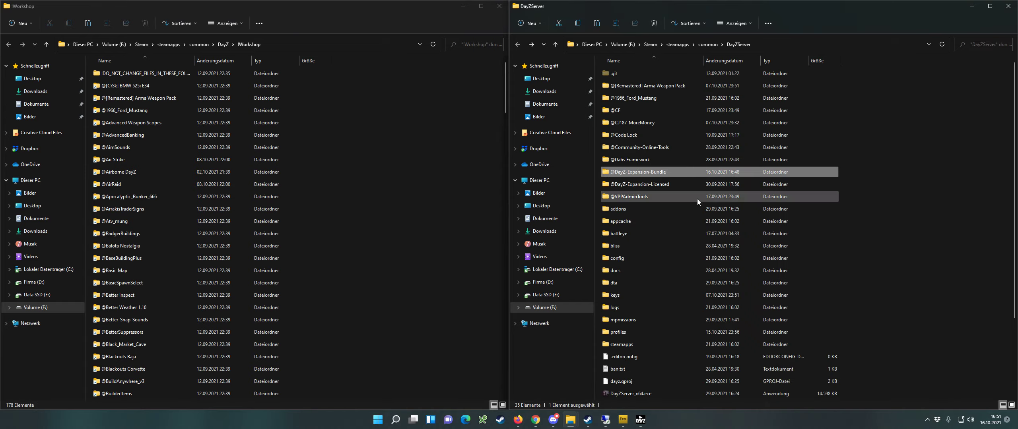
double_click(643, 171)
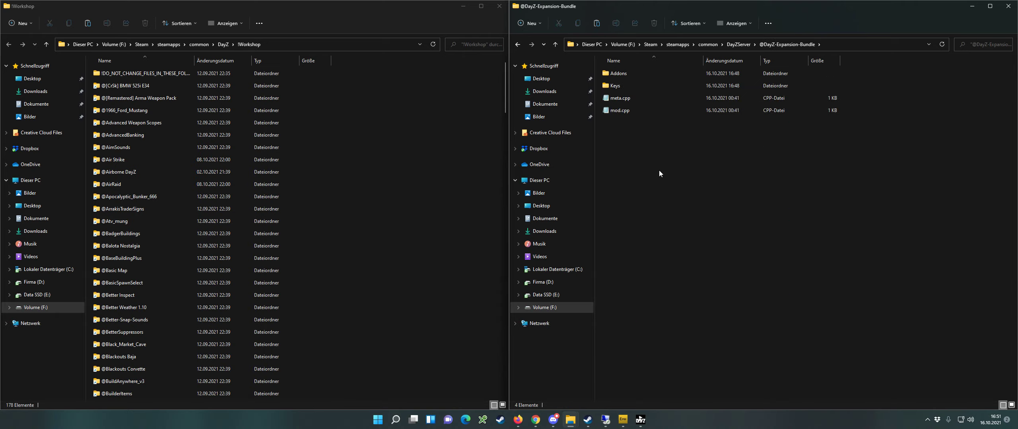
key(ctrl+a)
key(Delete)
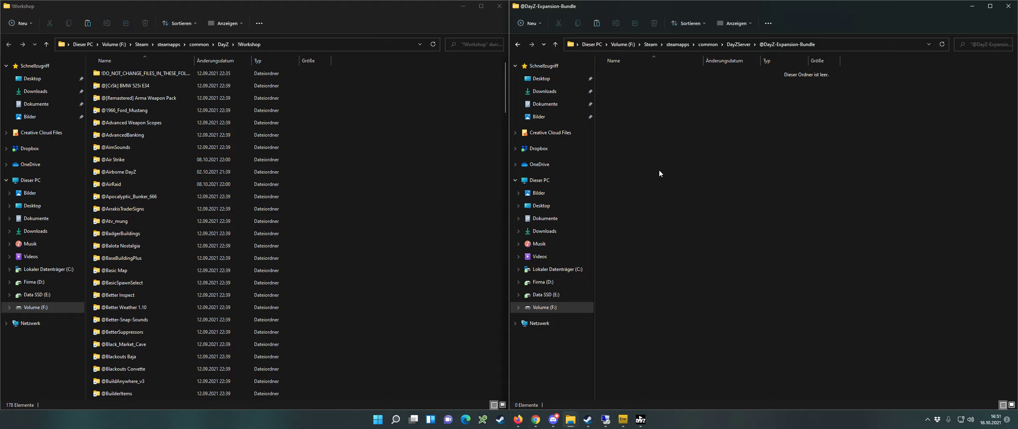
scroll(141, 151, down, 4)
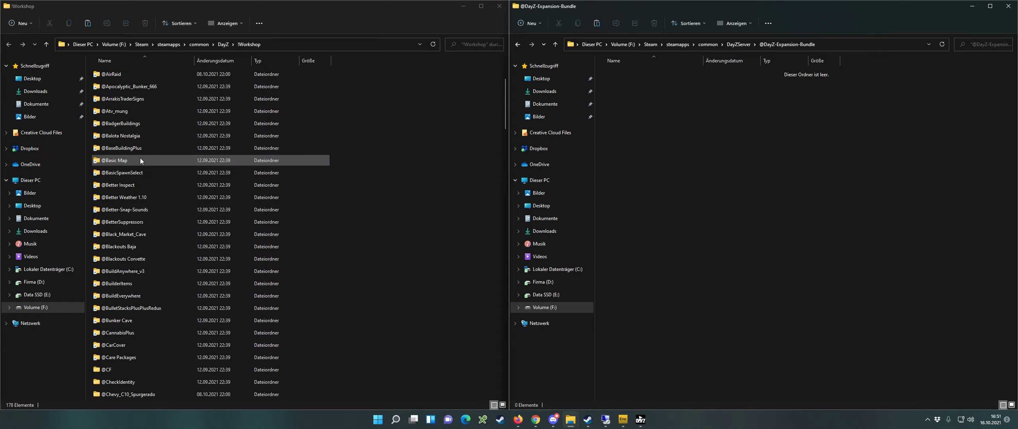
scroll(136, 238, down, 9)
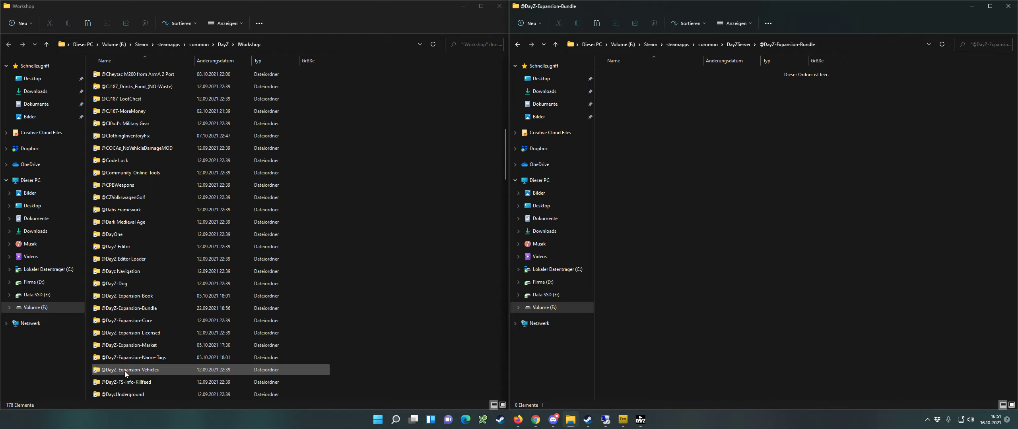
double_click(127, 311)
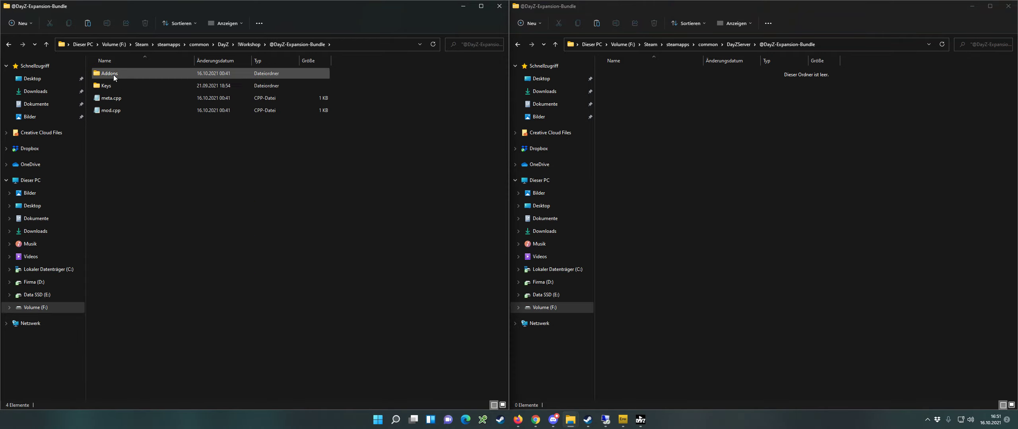
key(ctrl+a)
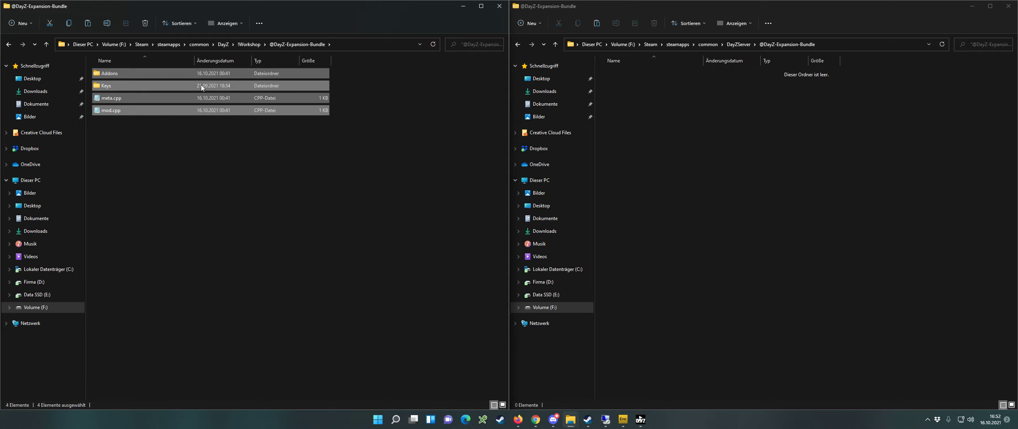
click(152, 174)
key(ctrl+a)
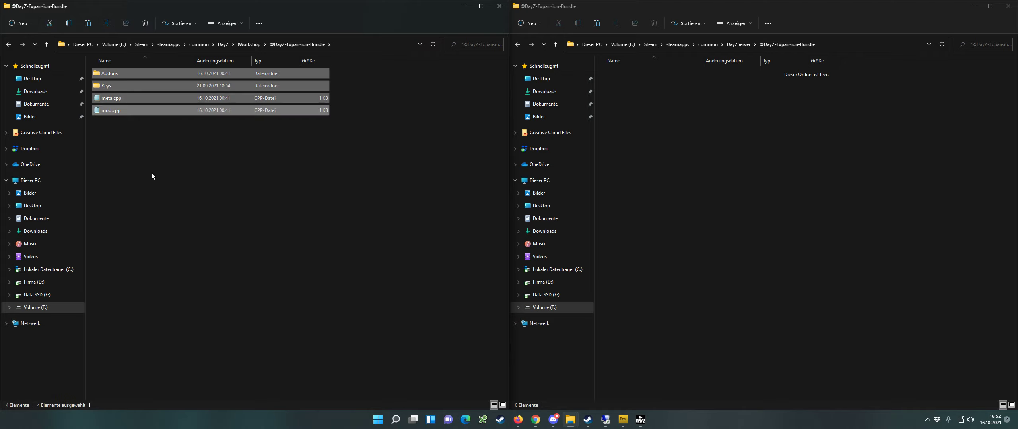
click(628, 179)
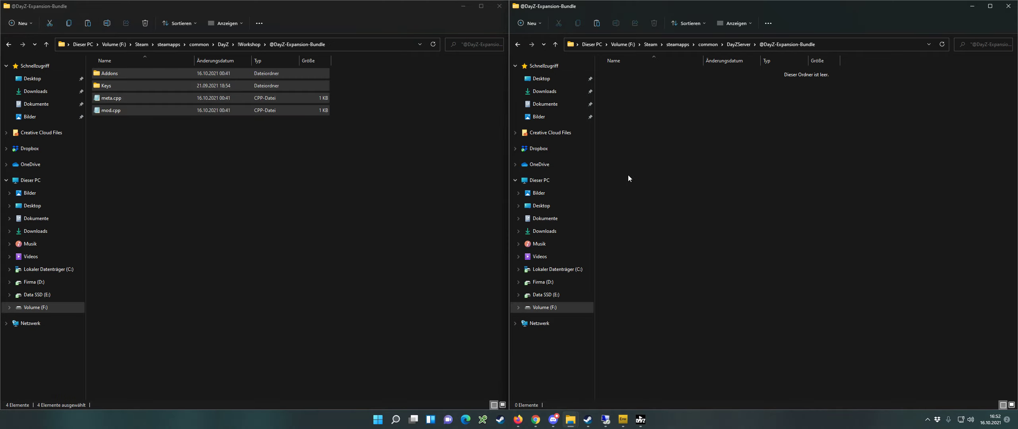
key(ctrl+v)
click(690, 159)
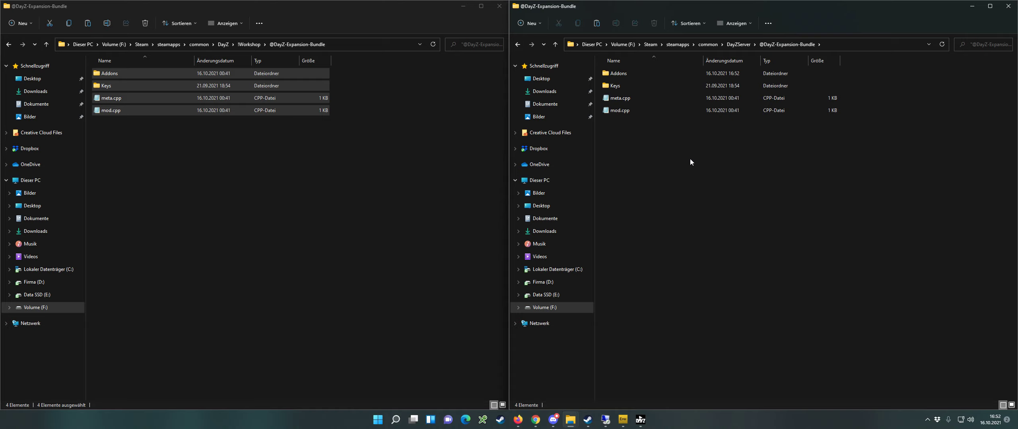
- Return to the DayZ launcher and run the repair on the DayZ-Expansion-Licensed mod
click(641, 419)
scroll(406, 205, down, 1)
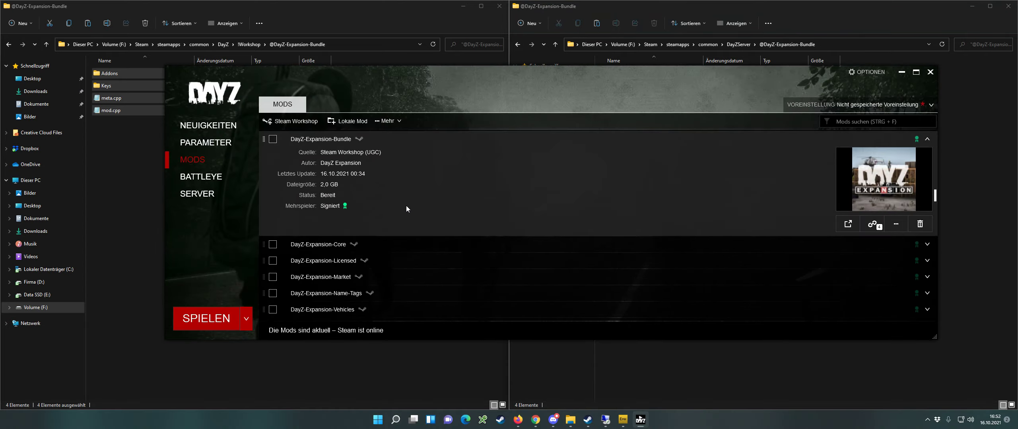
click(382, 264)
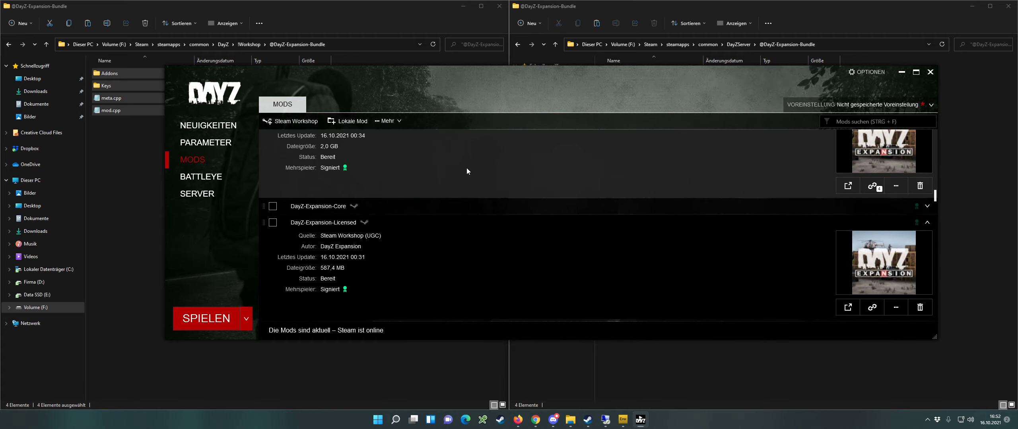
click(895, 307)
click(913, 323)
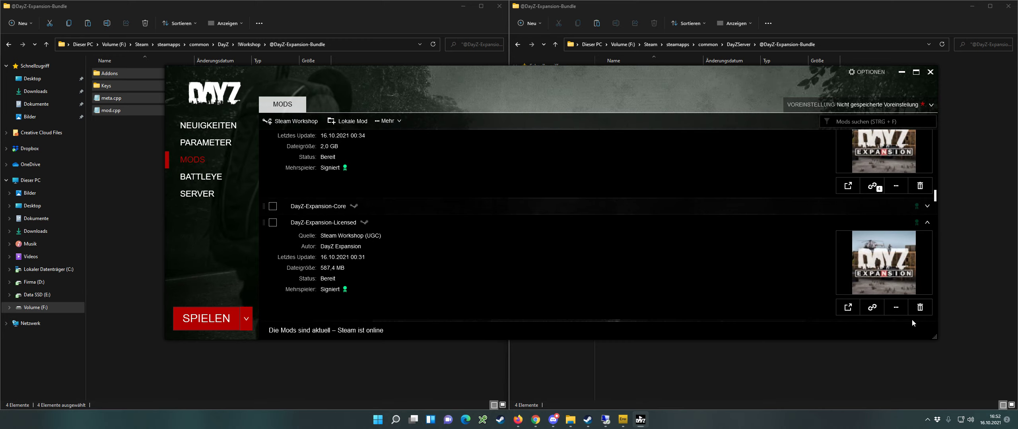
click(668, 242)
key(alt+Up)
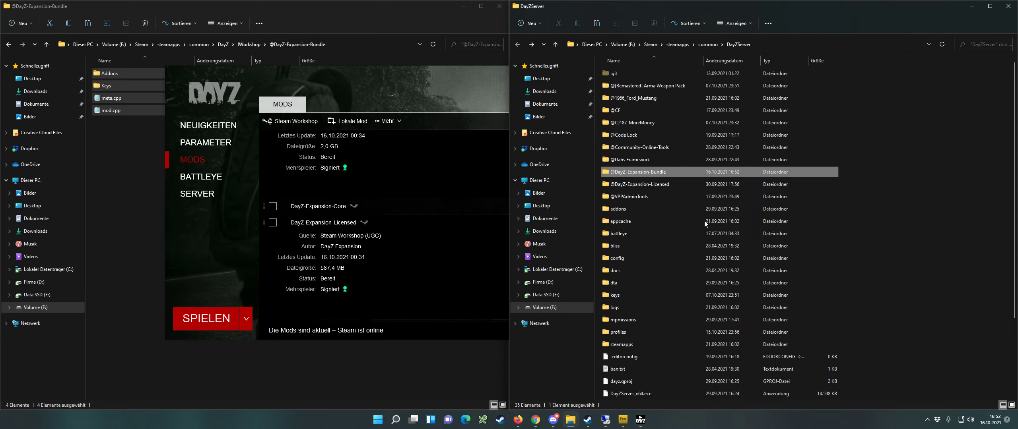
double_click(642, 185)
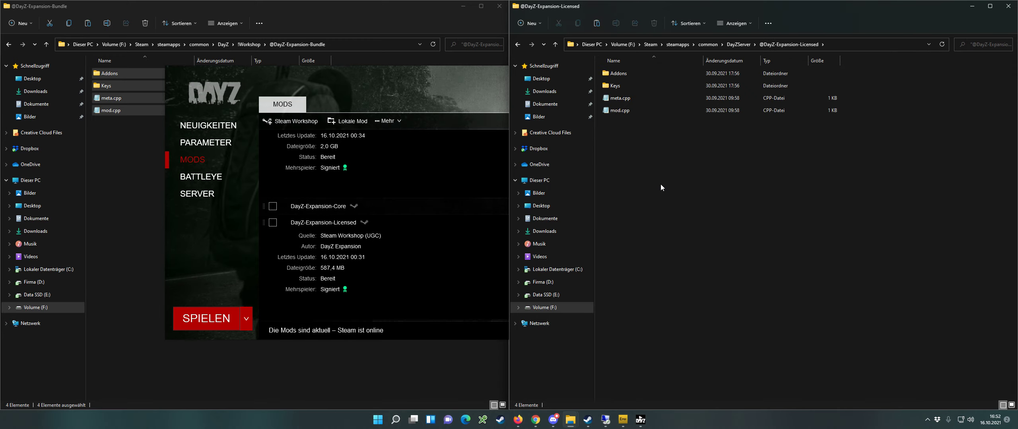
key(ctrl+a)
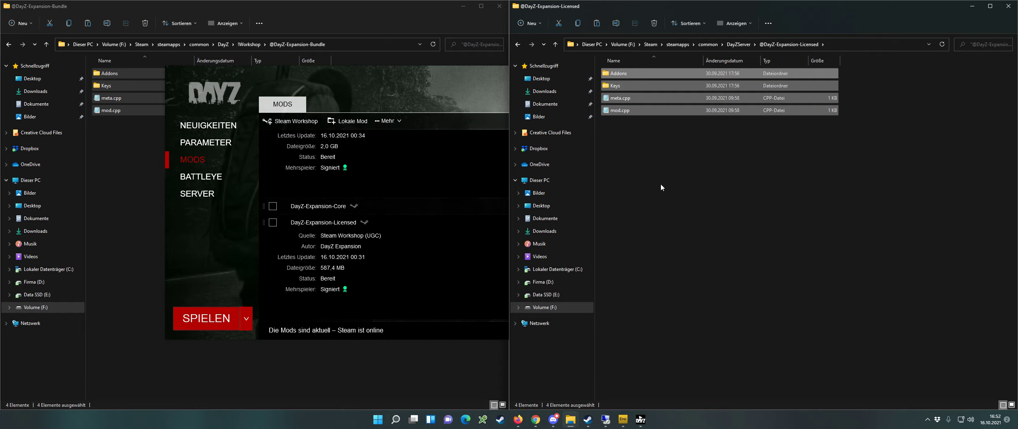
key(Delete)
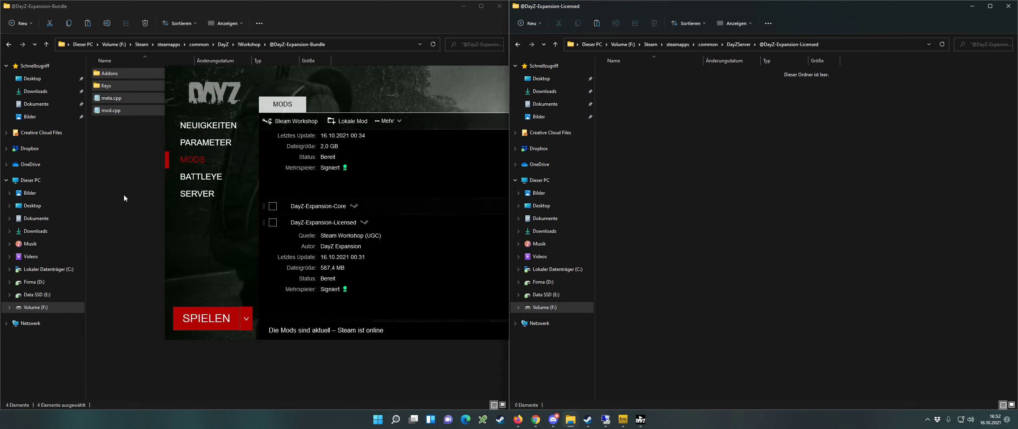
click(135, 187)
key(alt+Up)
scroll(187, 207, down, 3)
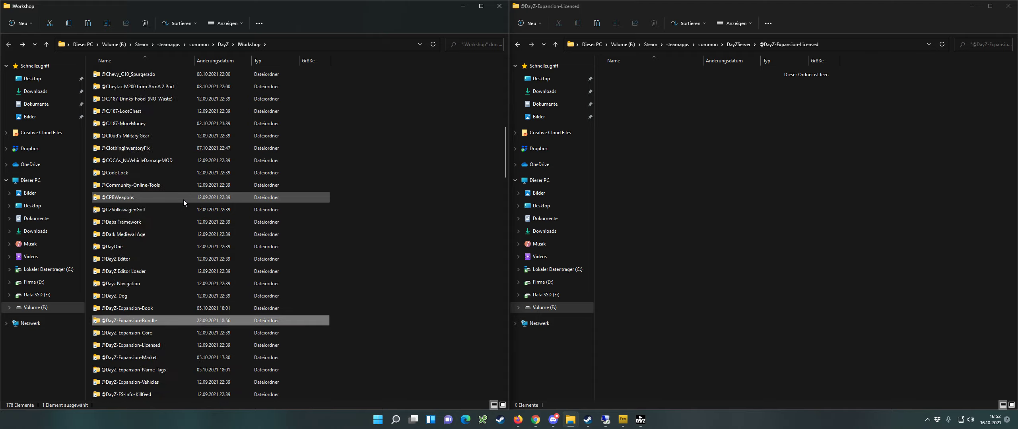
double_click(136, 310)
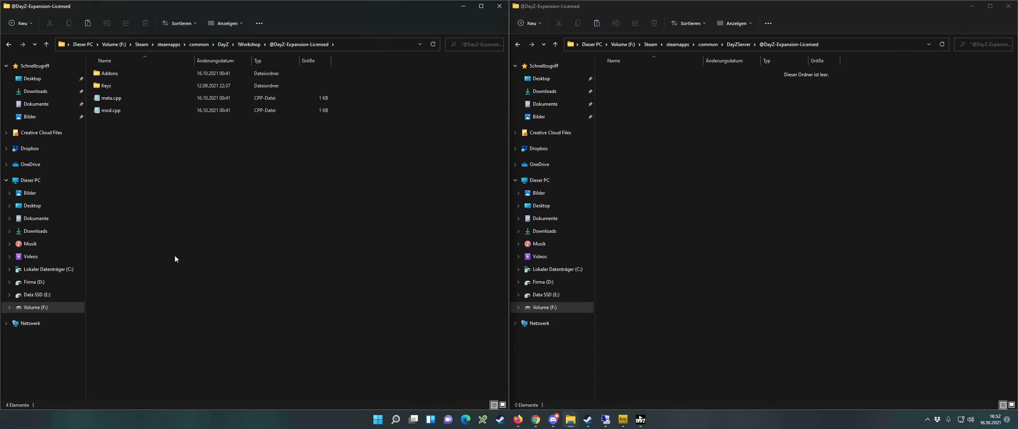
key(ctrl+a)
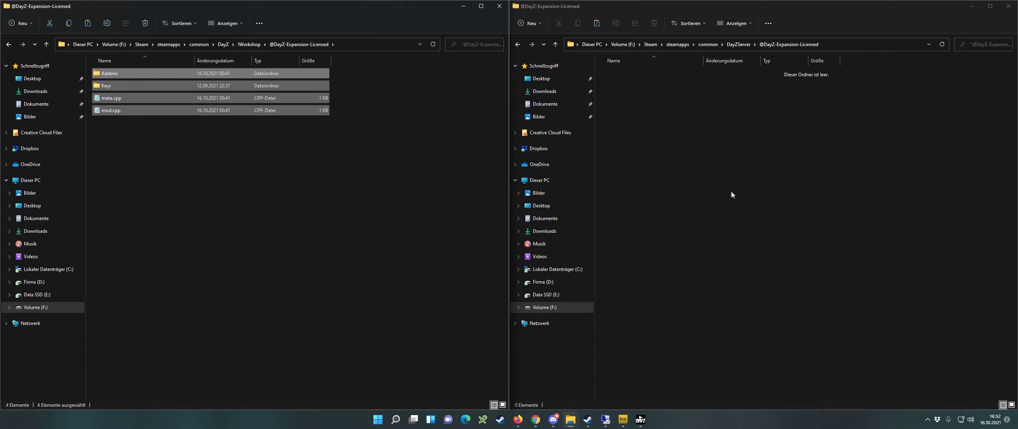
click(731, 192)
key(ctrl+v)
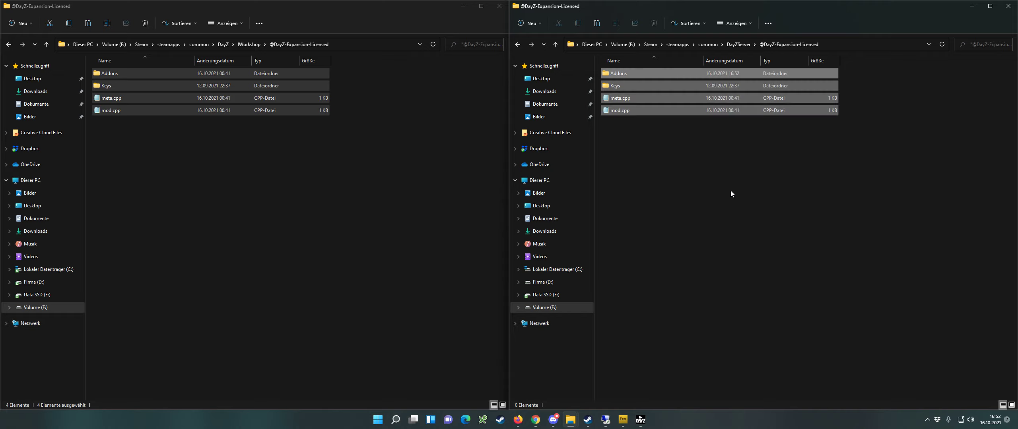
click(733, 190)
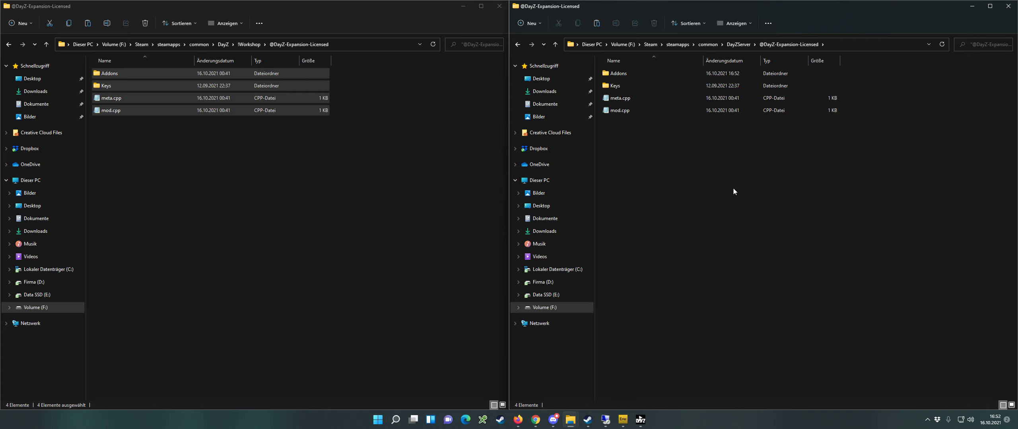
- Switch to Steam, go back to the Workshop results for DayZ-Expansion, and open the change notes of the DayZ-Expansion-Bundle mod
click(587, 420)
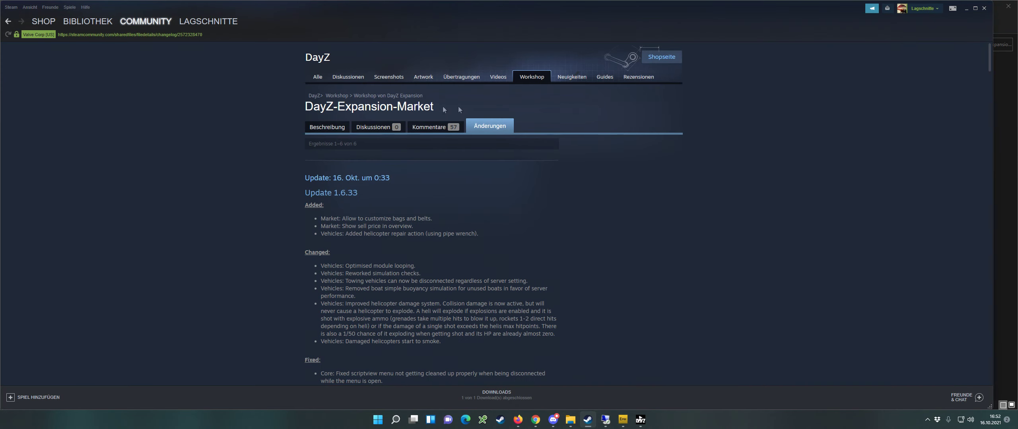
key(alt+Left)
key(alt+Left)
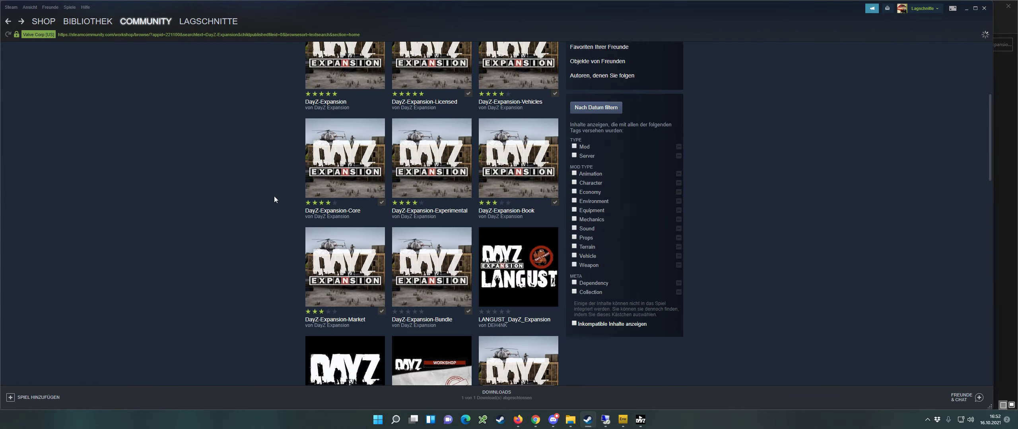
scroll(456, 246, up, 3)
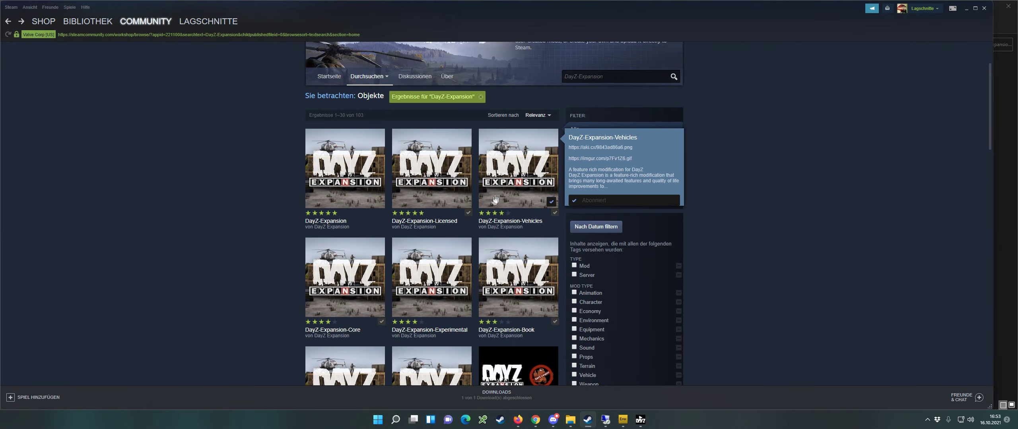
scroll(456, 245, down, 5)
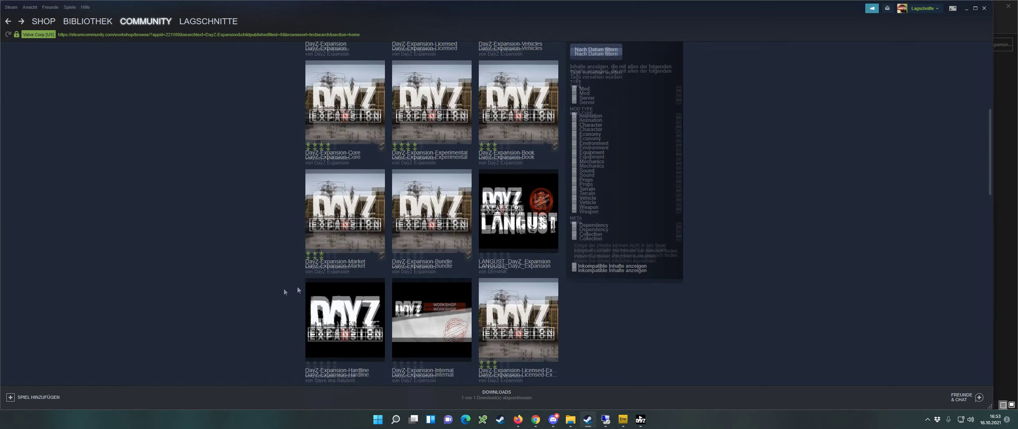
click(442, 178)
click(493, 131)
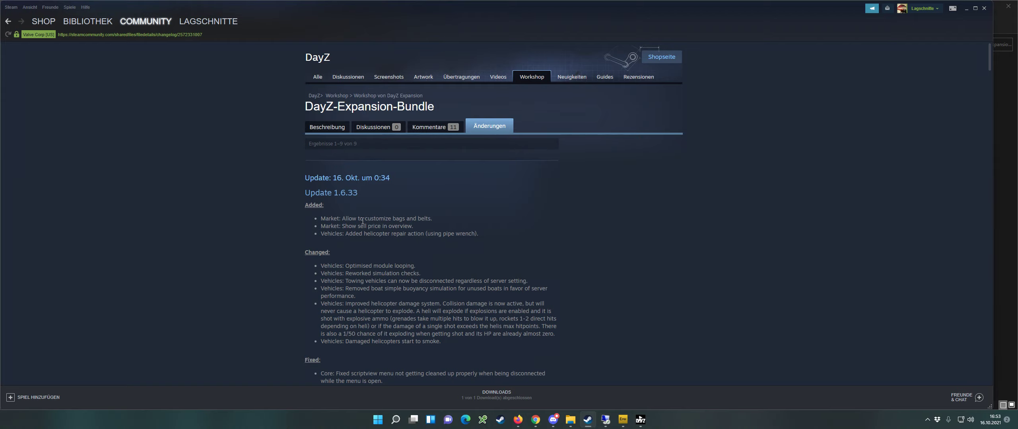
- Read the added, changed and fixed sections and the notes of DayZ-Expansion-Bundle update 1.6.33, and put the Steam window away
scroll(372, 215, down, 2)
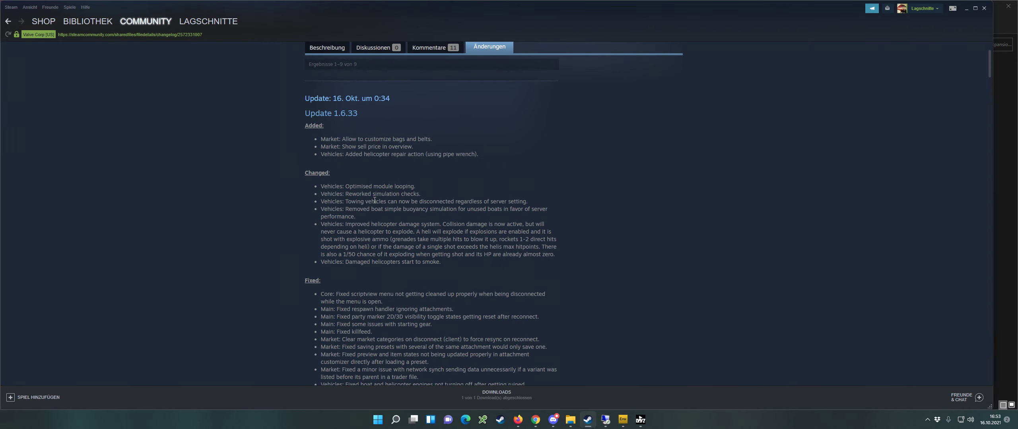
scroll(372, 199, down, 3)
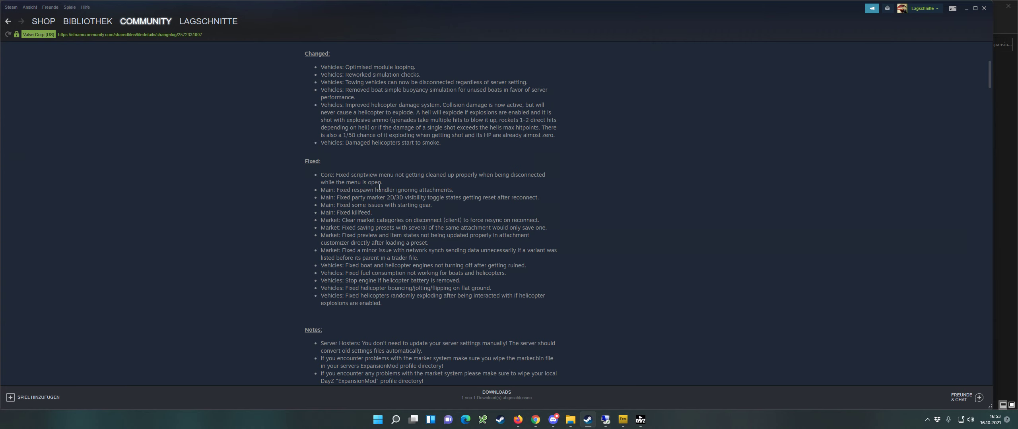
scroll(379, 187, down, 5)
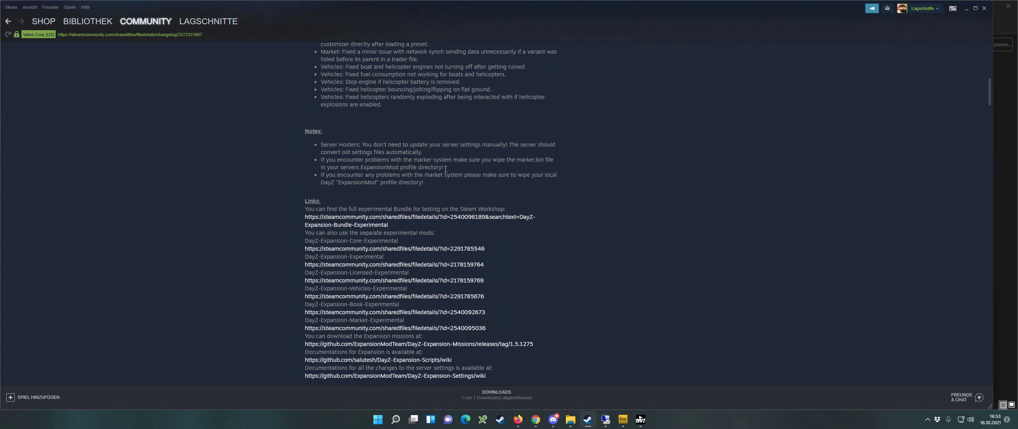
scroll(426, 191, up, 20)
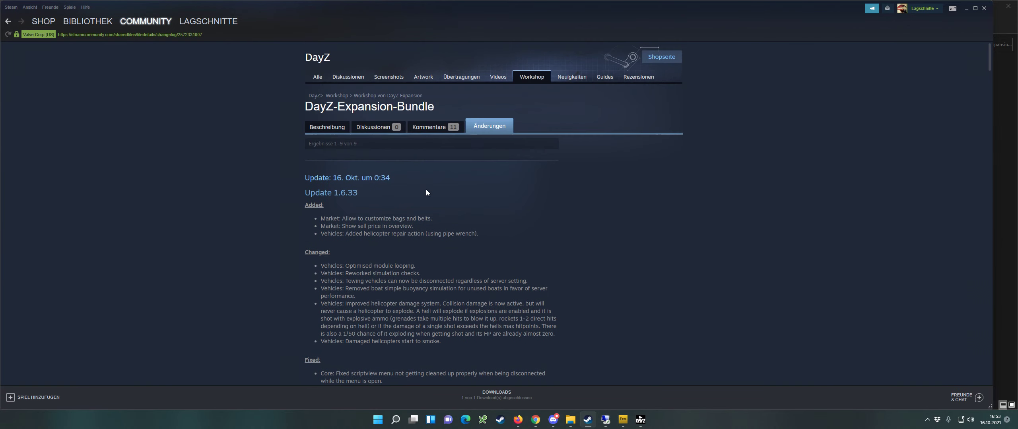
scroll(429, 175, down, 2)
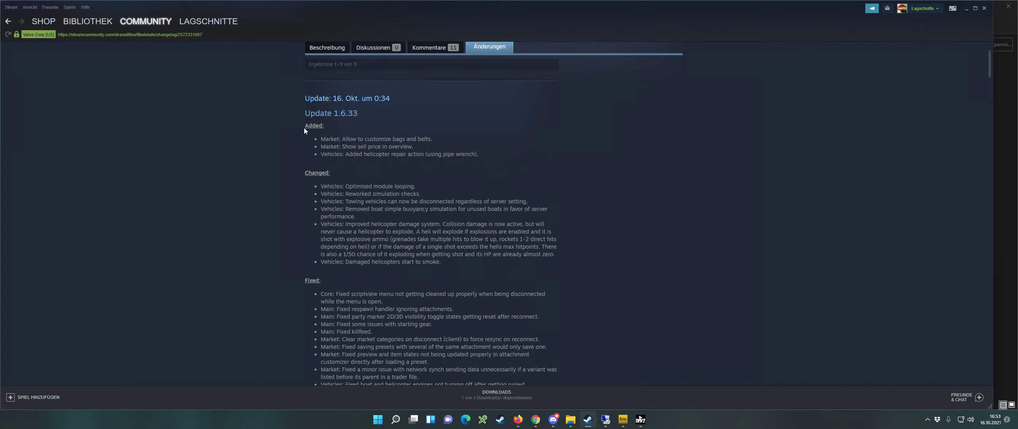
drag(303, 128, 455, 279)
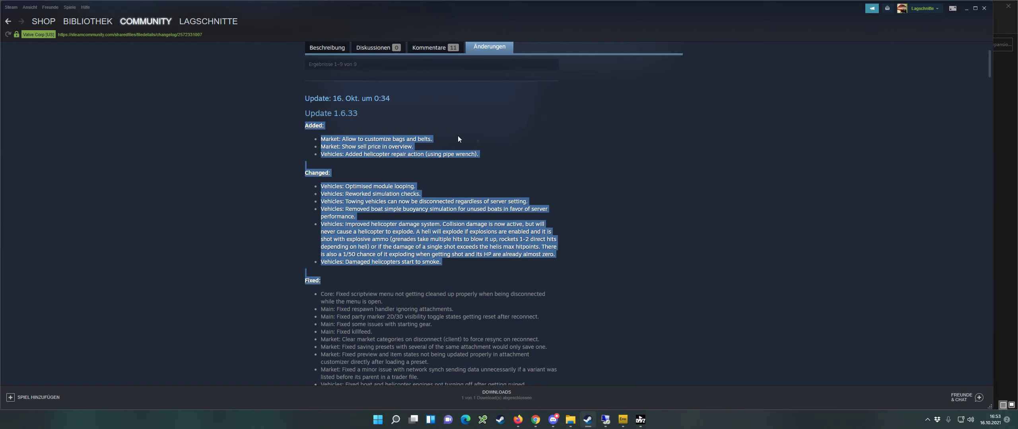
click(463, 128)
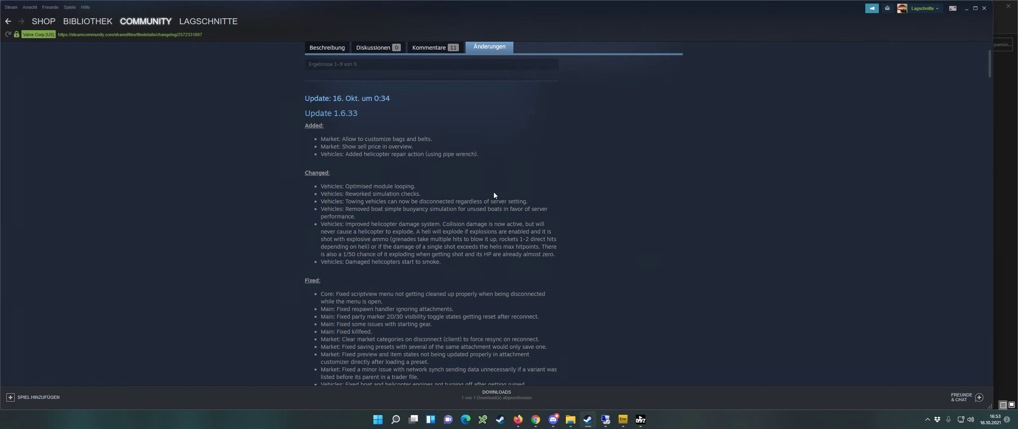
click(968, 10)
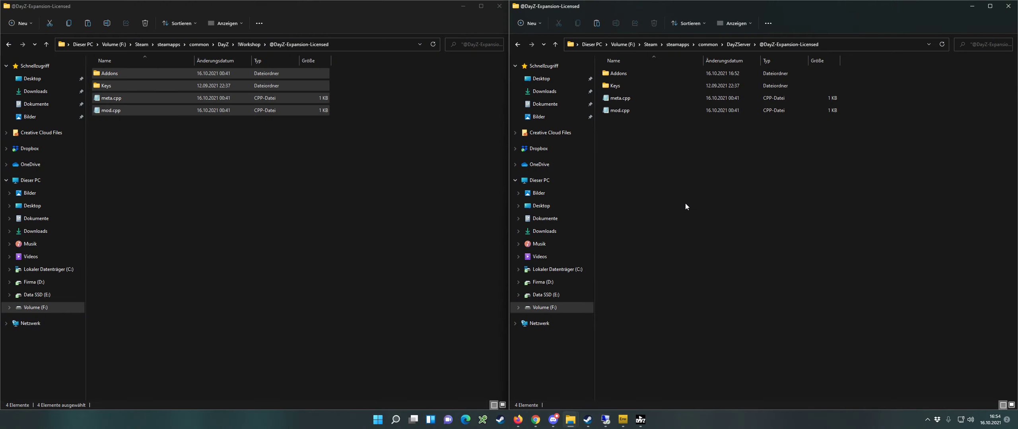
- Go back to the parent folders DayZServer and !Workshop in the two Explorer windows and look through their mod folders
click(237, 207)
key(alt+Left)
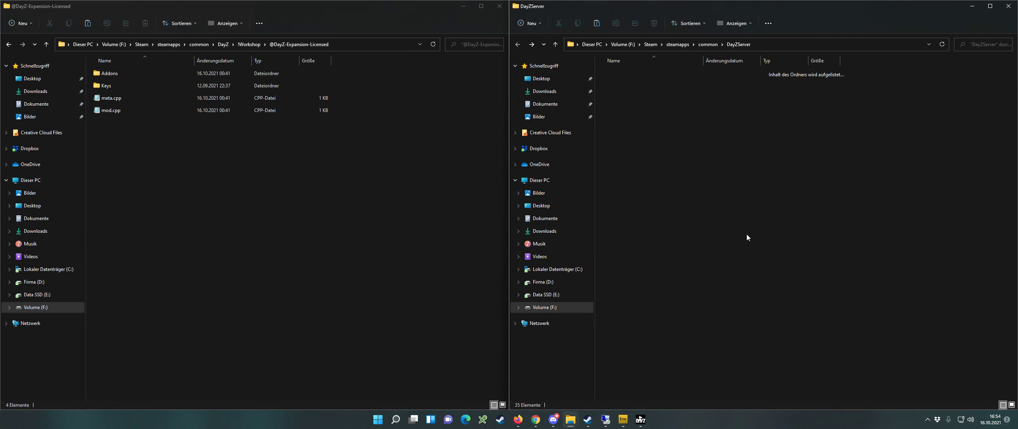
scroll(700, 179, down, 3)
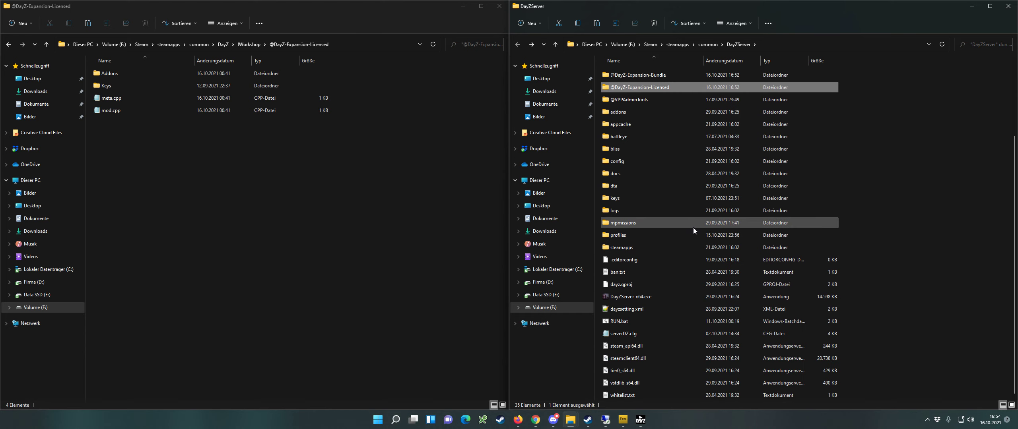
click(224, 243)
key(alt+Left)
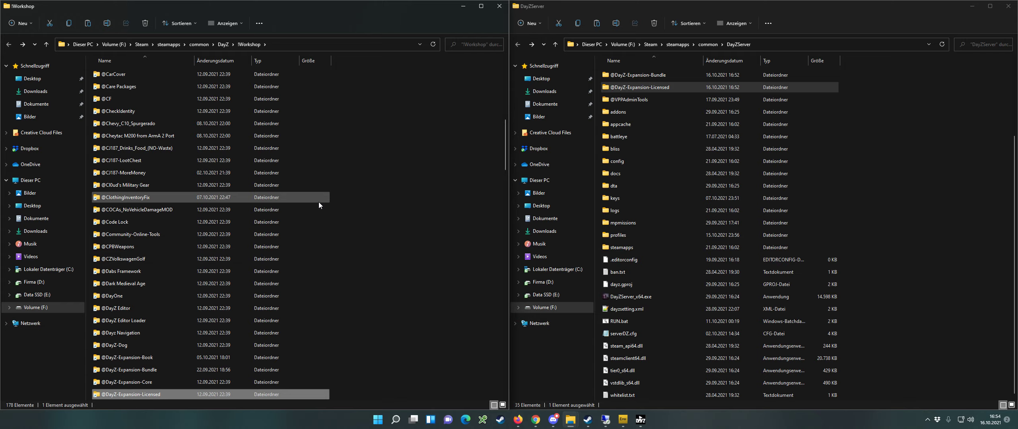
scroll(650, 282, up, 3)
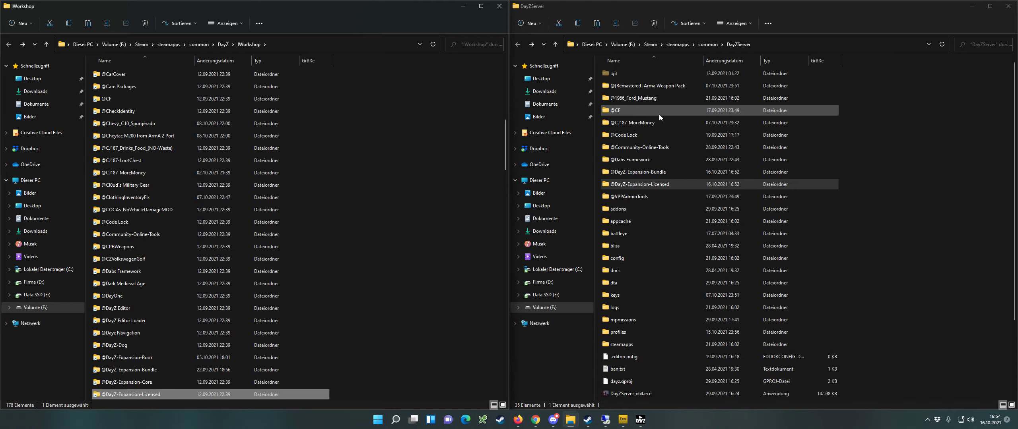
scroll(373, 177, down, 3)
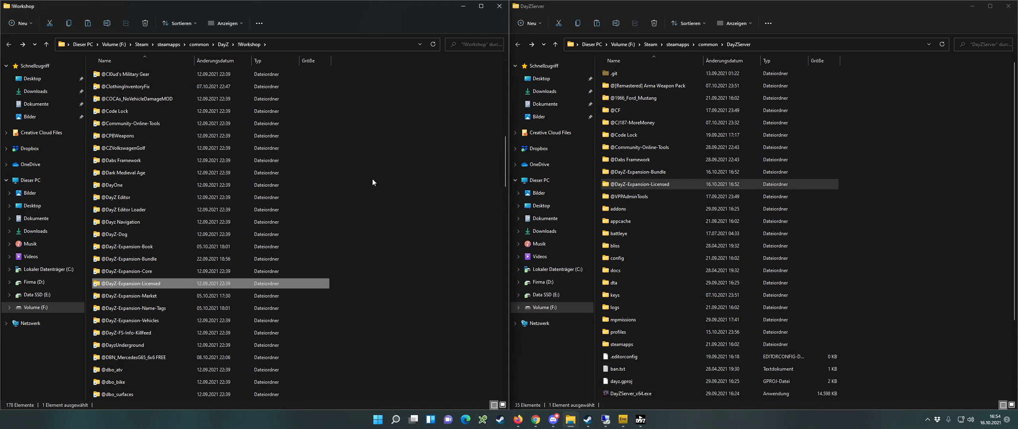